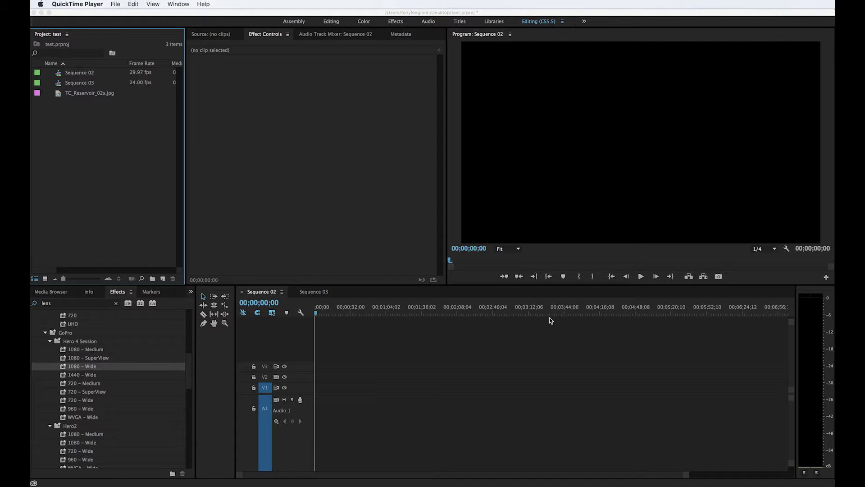
Switch to Photoshop, open the recent TC_Reservoir_02s.jpg and zoom into the aerial photo
key("super+Tab")
key("super+Tab")
key("super+Tab")
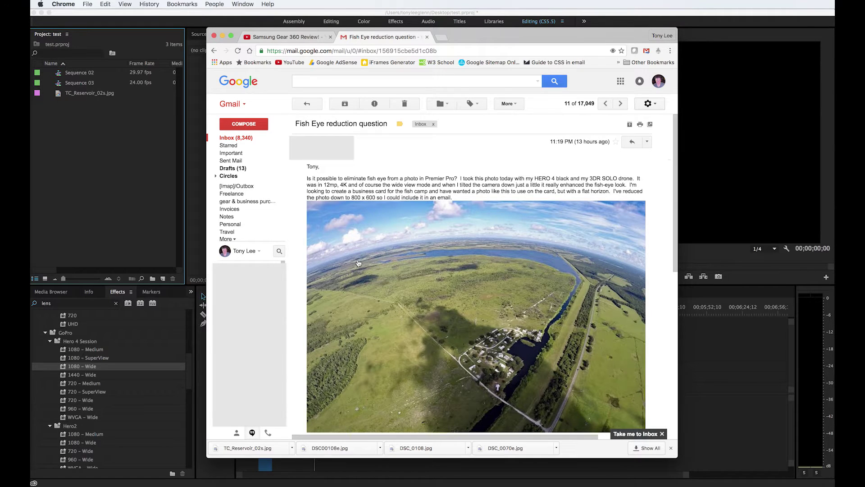
left_click(153, 229)
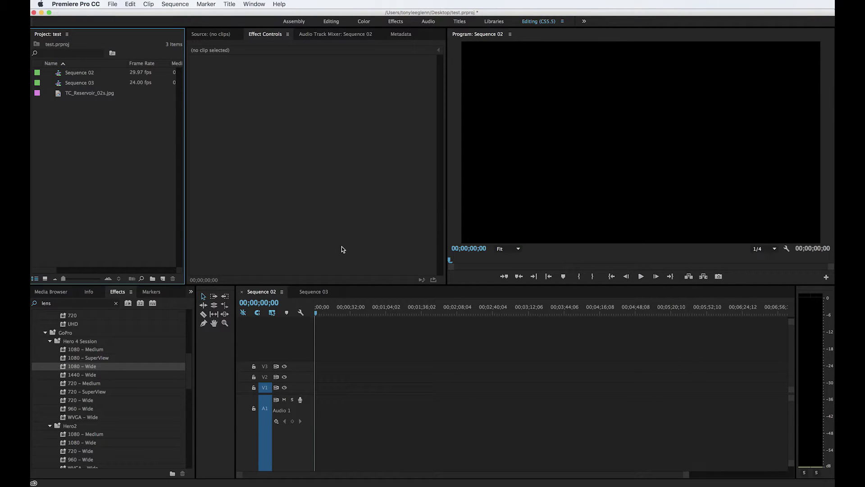
key("super+Tab")
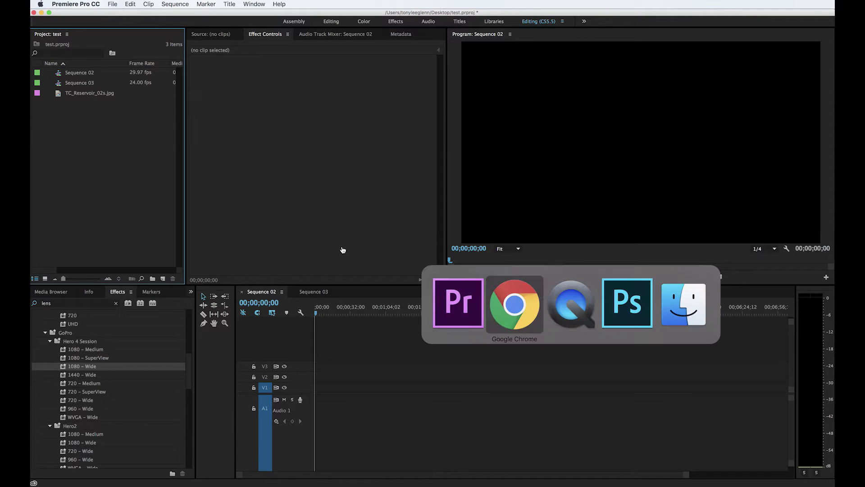
key("super+Tab")
key("super+Tab")
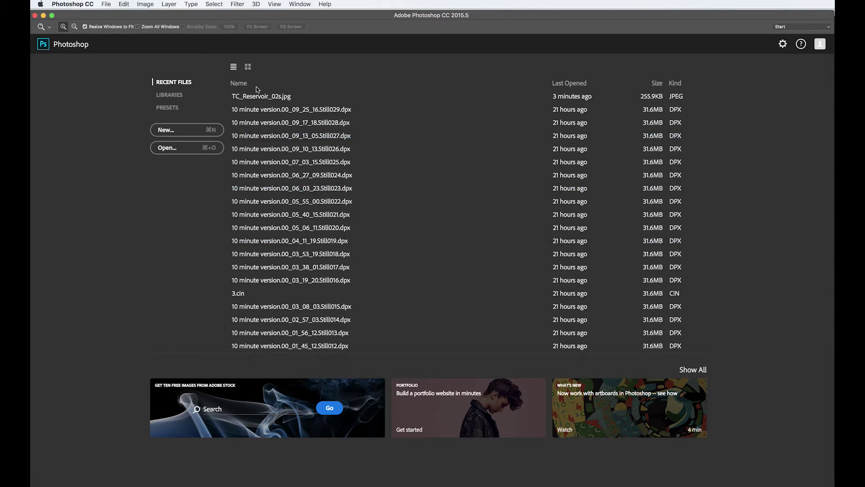
left_click(266, 98)
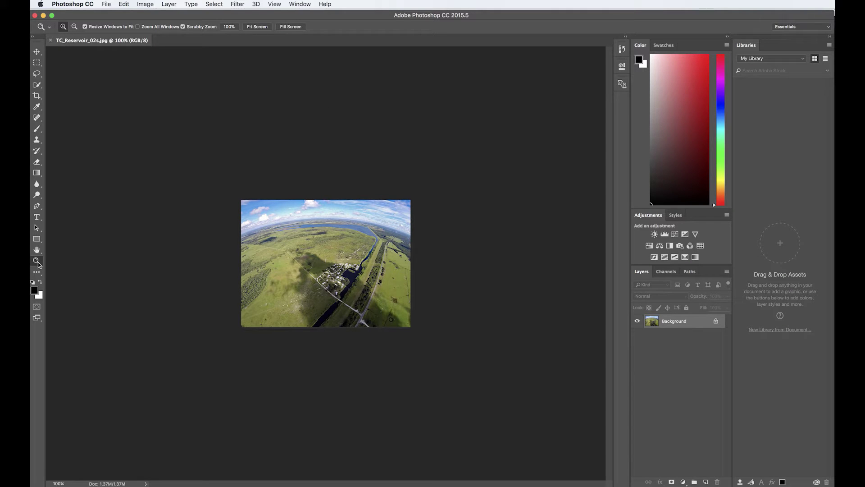
left_click_drag(195, 159, 220, 190)
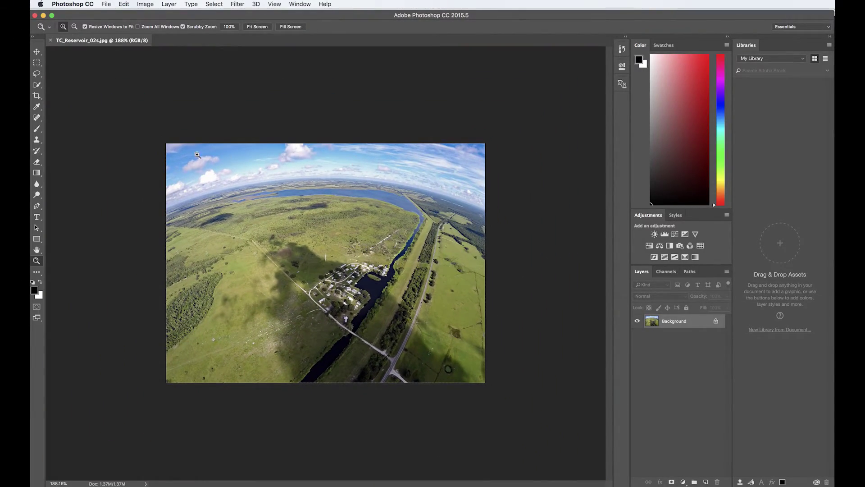
left_click_drag(254, 202, 255, 185)
Open Filter > Lens Correction and resize the dialog so its settings panel shows
left_click(237, 5)
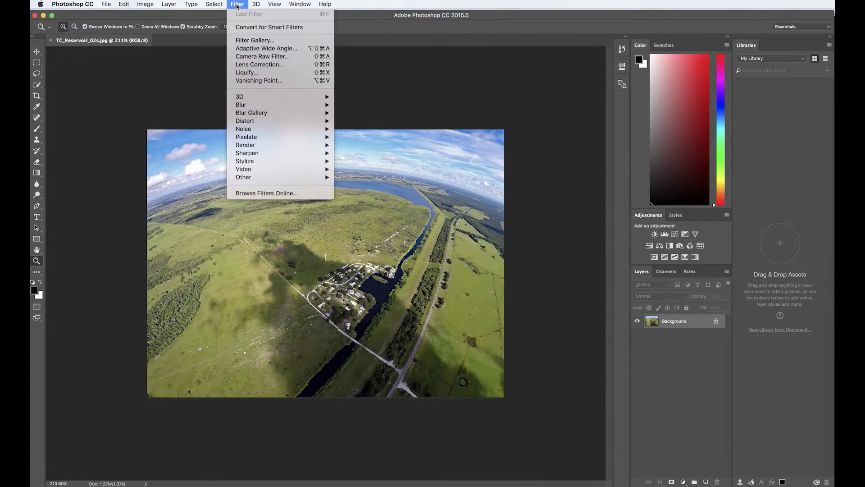
mouse_move(260, 109)
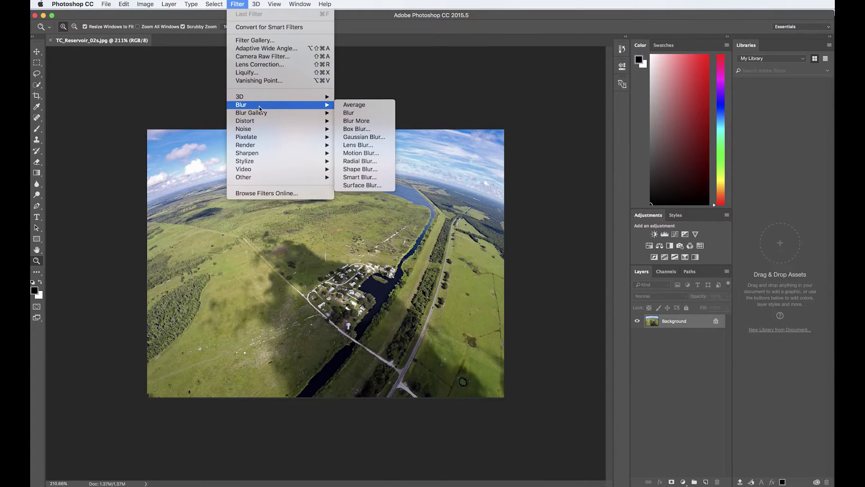
left_click(272, 67)
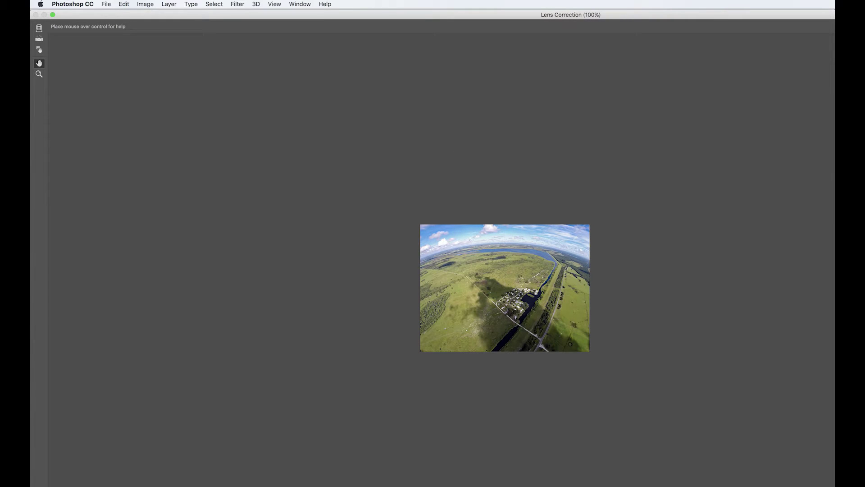
left_click_drag(834, 486, 692, 450)
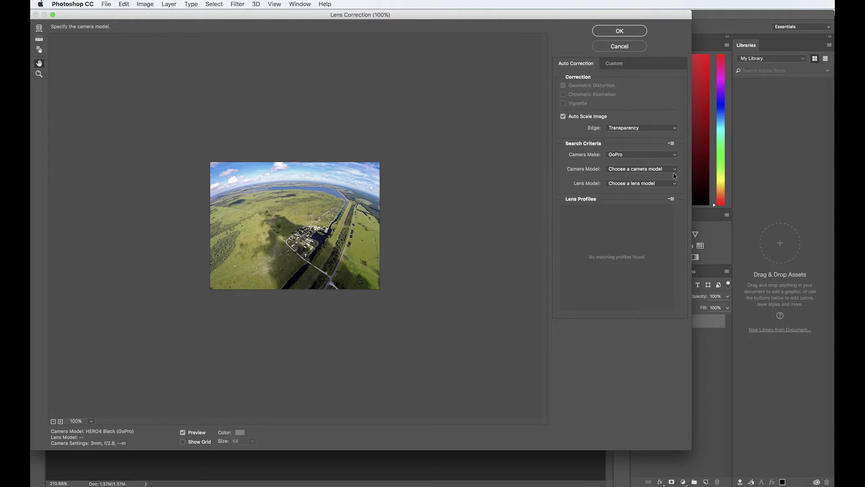
Set Camera Model to GoPro HERO4 Black, apply the correction, and close the photo
left_click(647, 173)
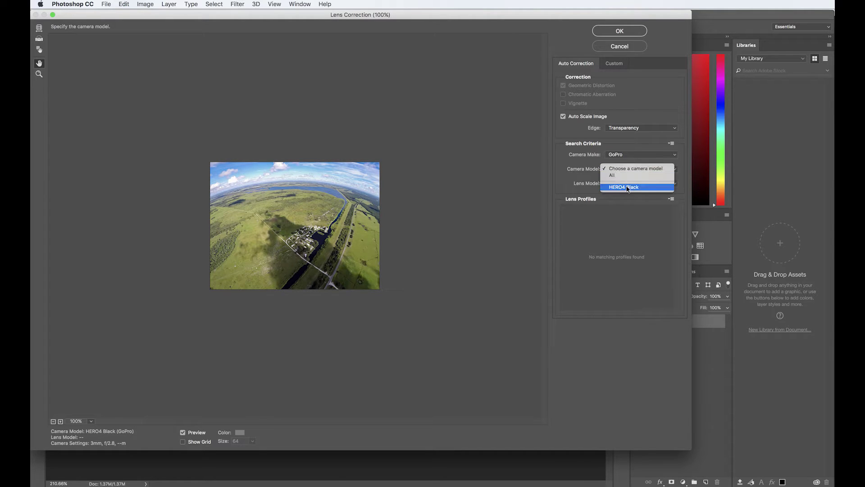
left_click(626, 187)
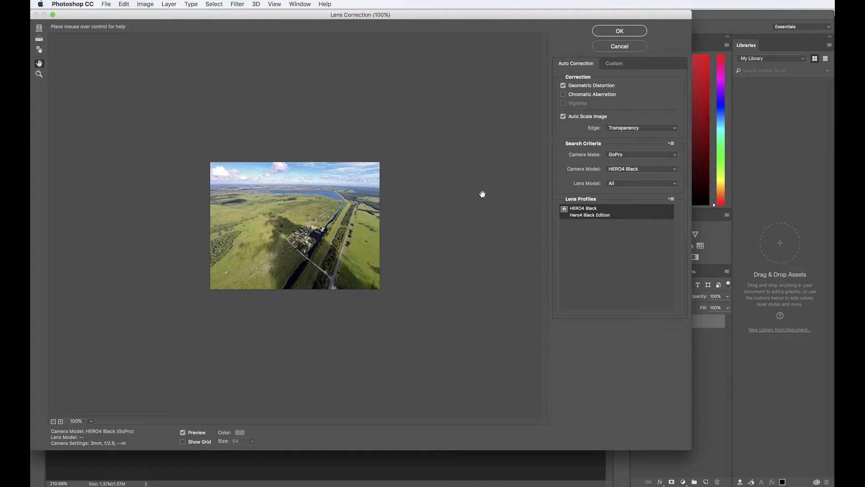
left_click(616, 31)
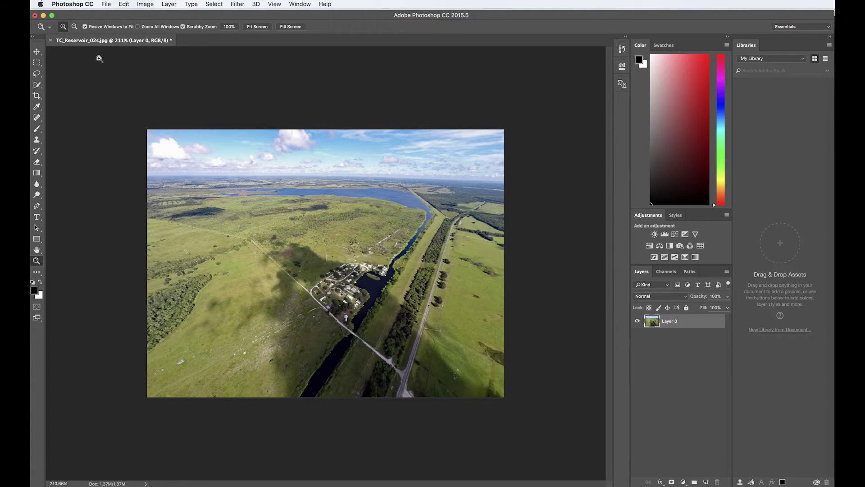
left_click(51, 41)
Discard the Photoshop edit, then in Premiere preview TC_Reservoir_02s.jpg and open Sequence 03
left_click(541, 186)
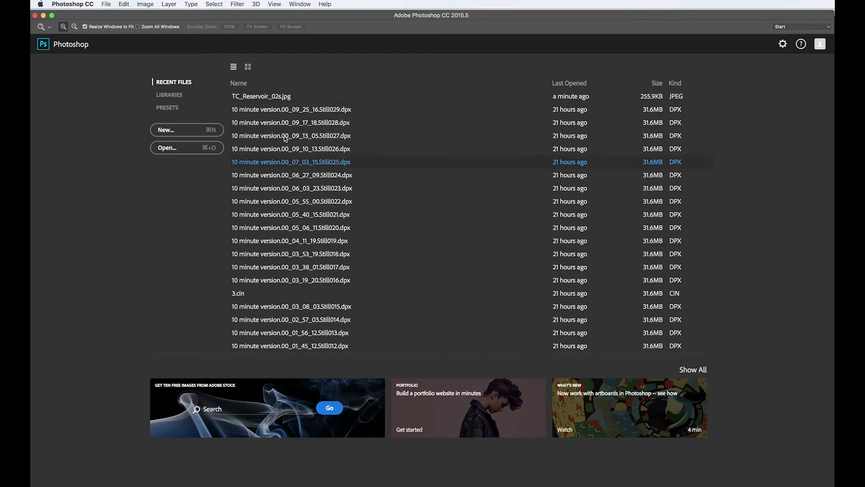
key("super+Tab")
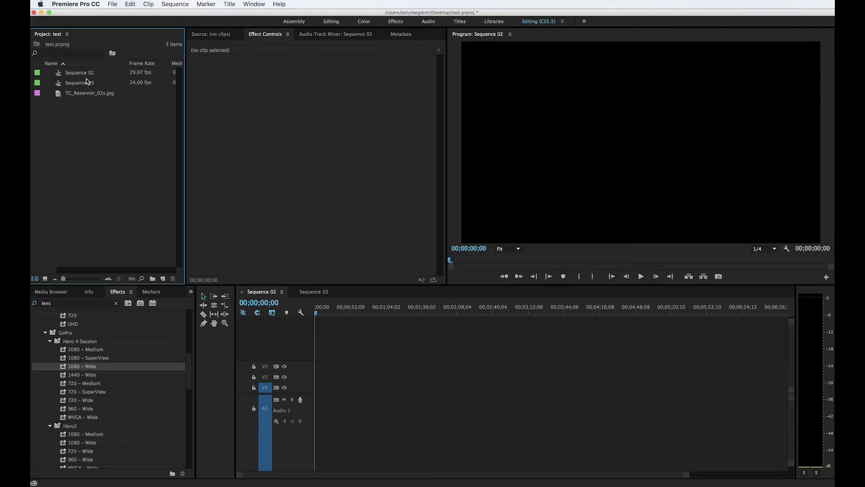
double_click(60, 94)
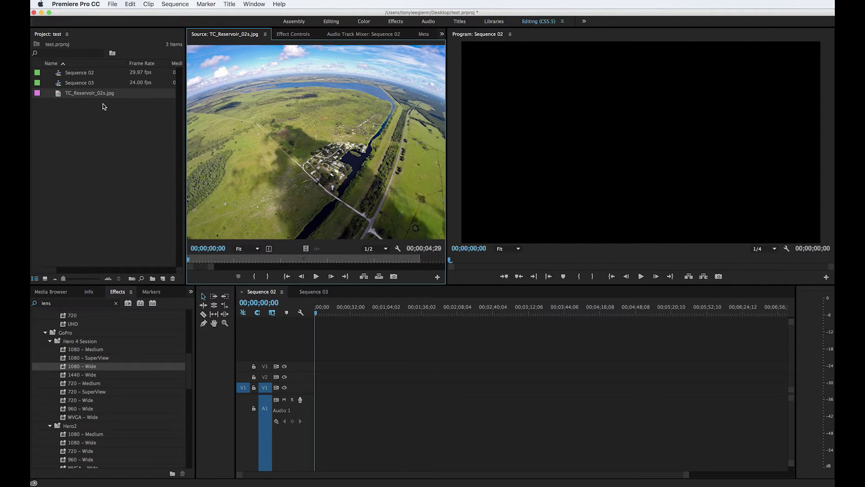
mouse_move(88, 86)
double_click(73, 83)
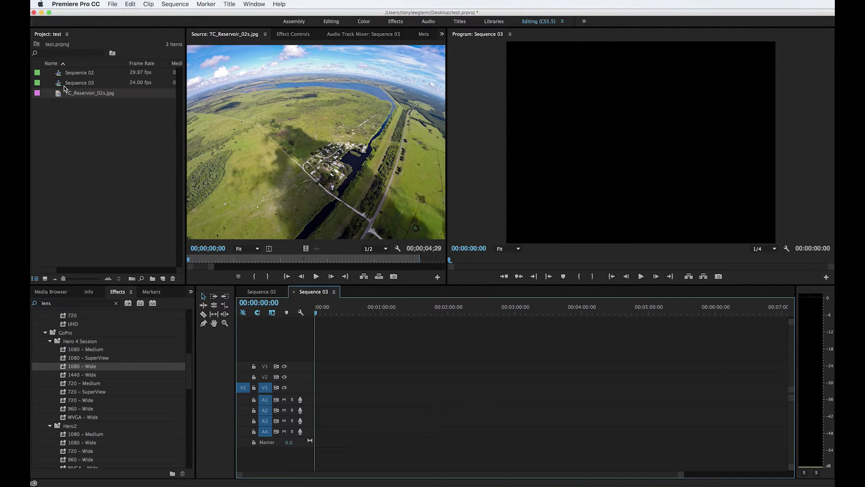
Place the reservoir photo on track V1 and raise its Scale to about 500 to fill the frame
left_click_drag(58, 97, 318, 387)
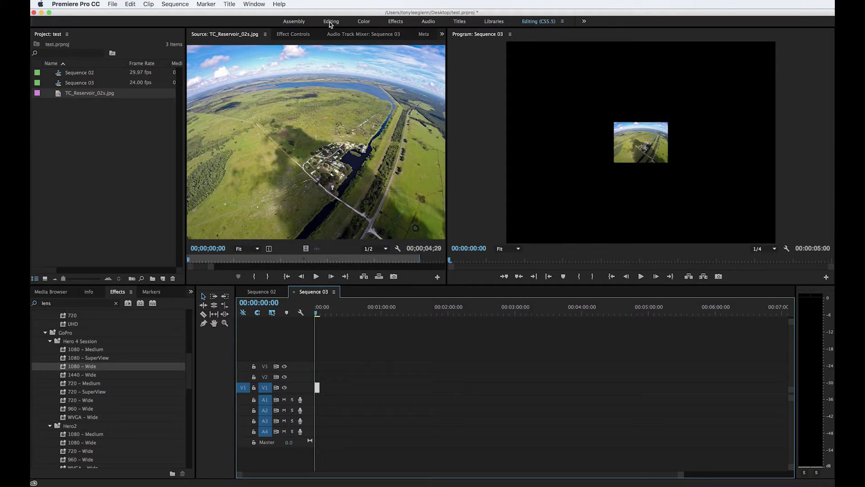
left_click(293, 34)
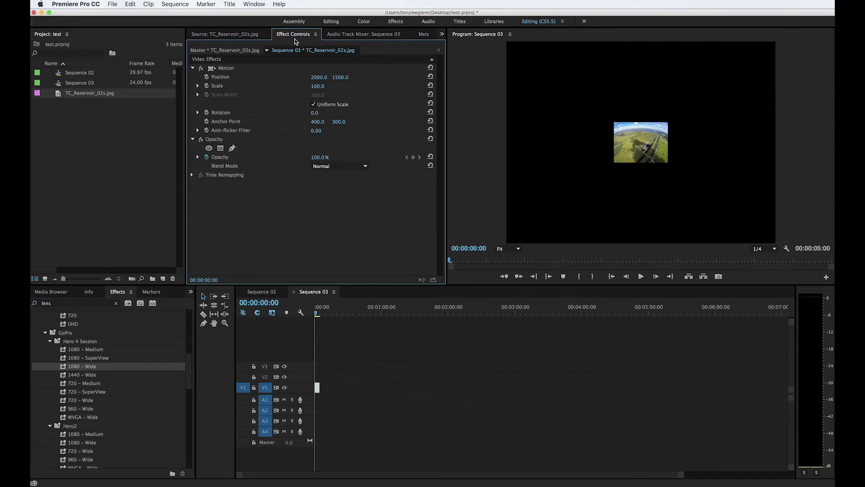
left_click(197, 85)
left_click(317, 86)
type("123")
key("Return")
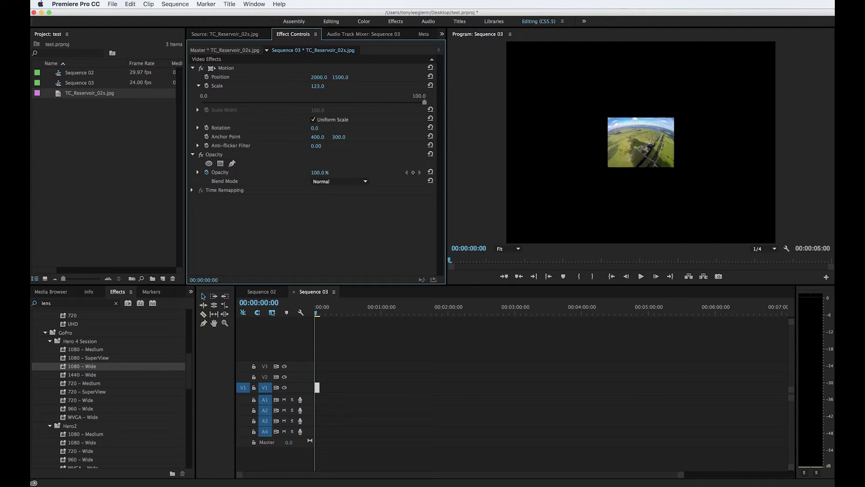
left_click_drag(318, 86, 487, 86)
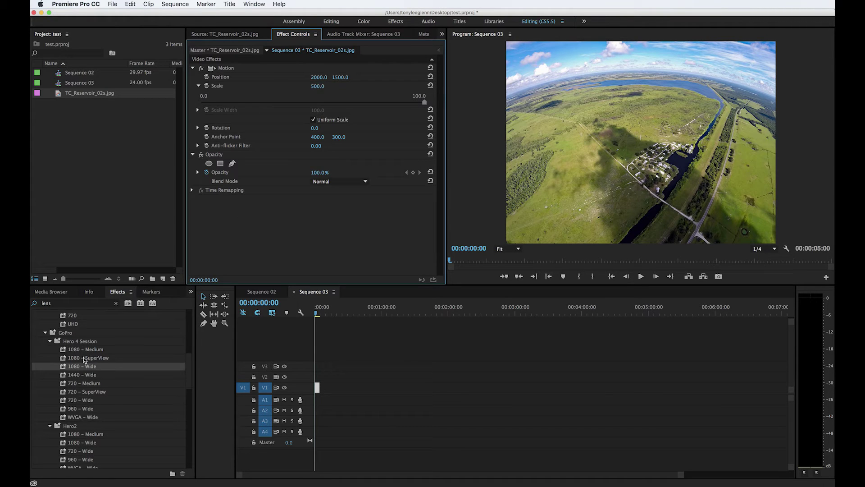
left_click(55, 304)
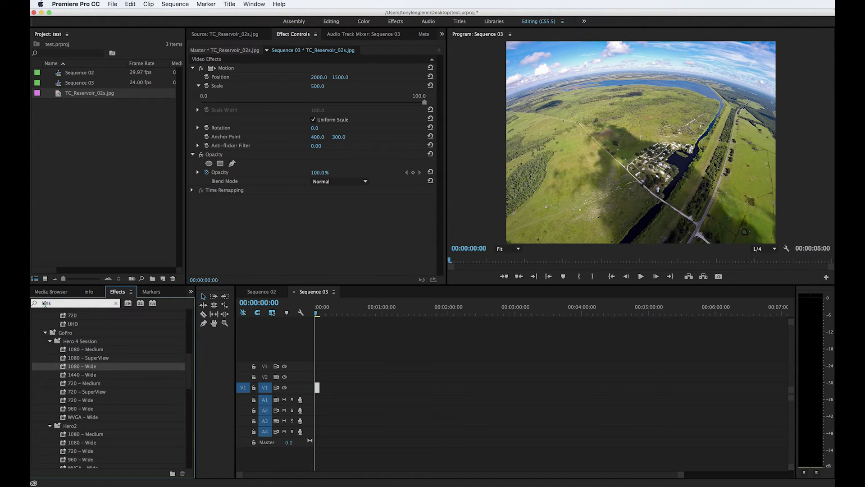
key("BackSpace")
left_click_drag(191, 361, 194, 312)
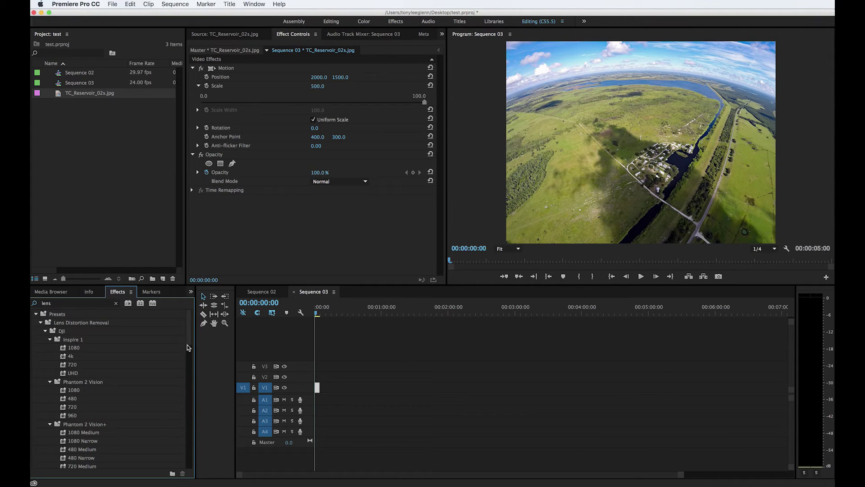
left_click_drag(190, 345, 190, 361)
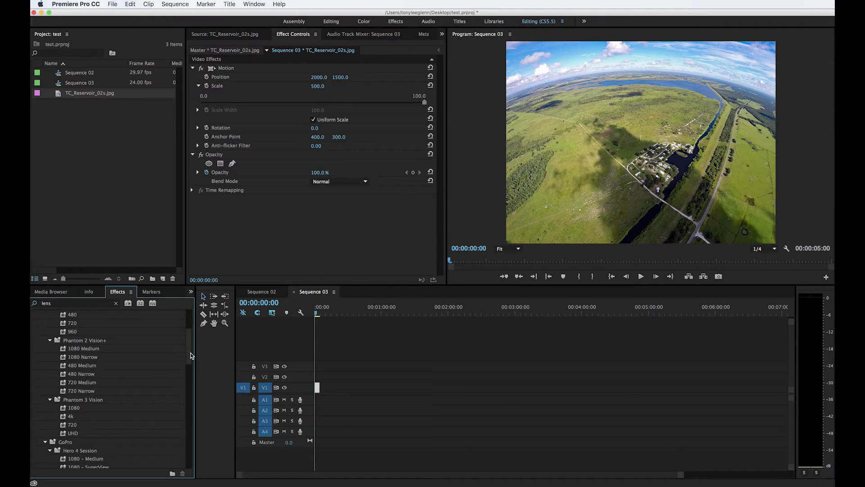
left_click_drag(192, 358, 189, 382)
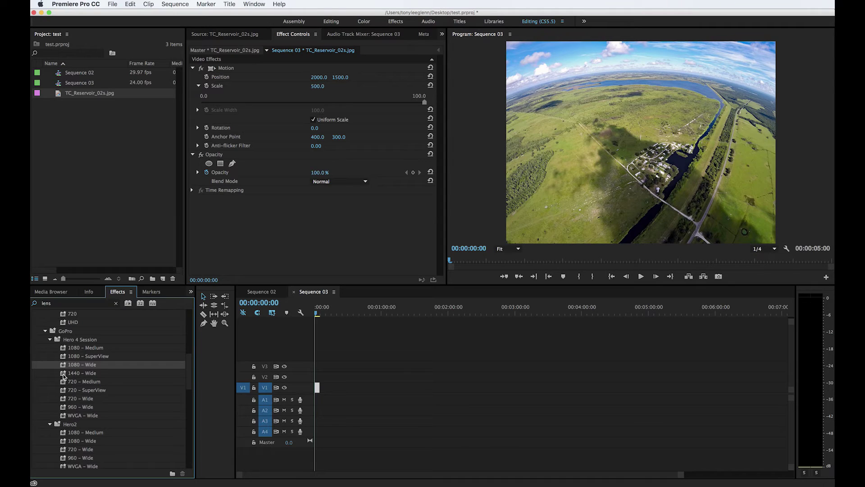
left_click_drag(63, 376, 318, 391)
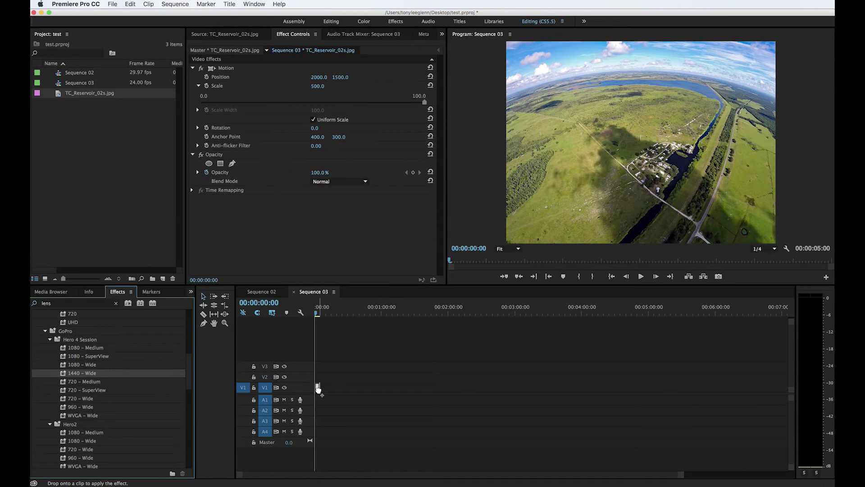
Drop the GoPro 1440 – Wide preset on the V1 photo and drag its Curvature to -100
left_click_drag(318, 390, 318, 390)
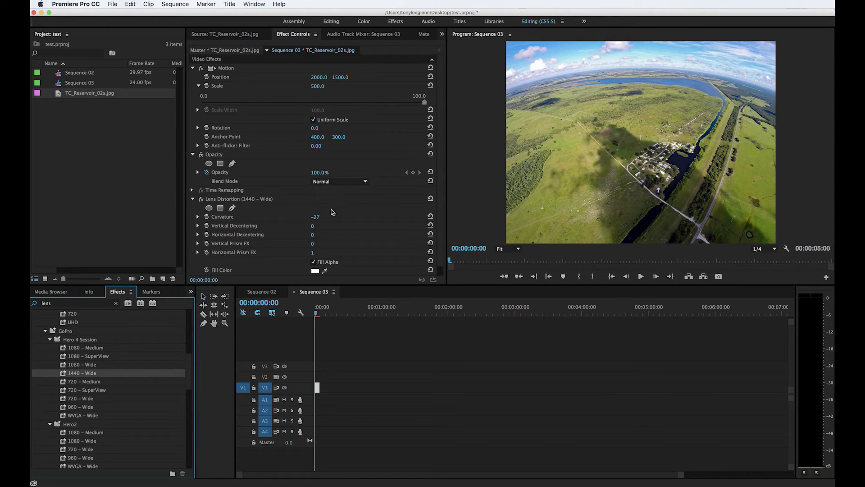
left_click(198, 217)
left_click_drag(280, 234, 219, 235)
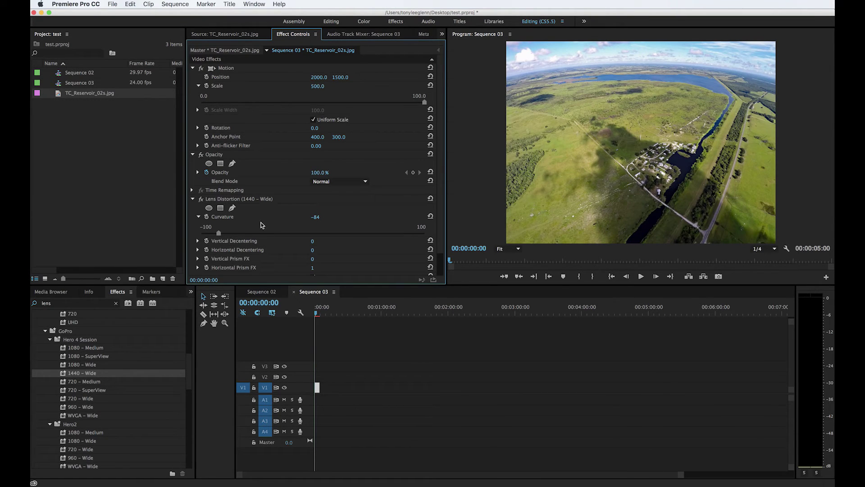
left_click_drag(220, 235, 193, 234)
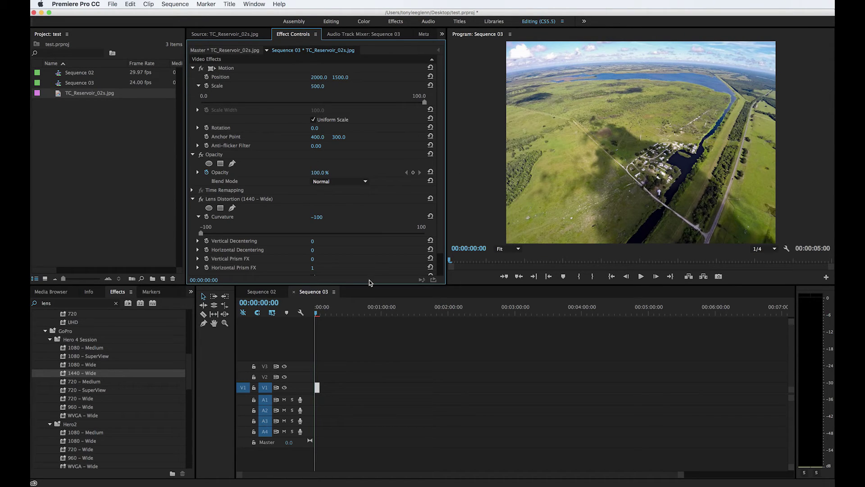
left_click(129, 171)
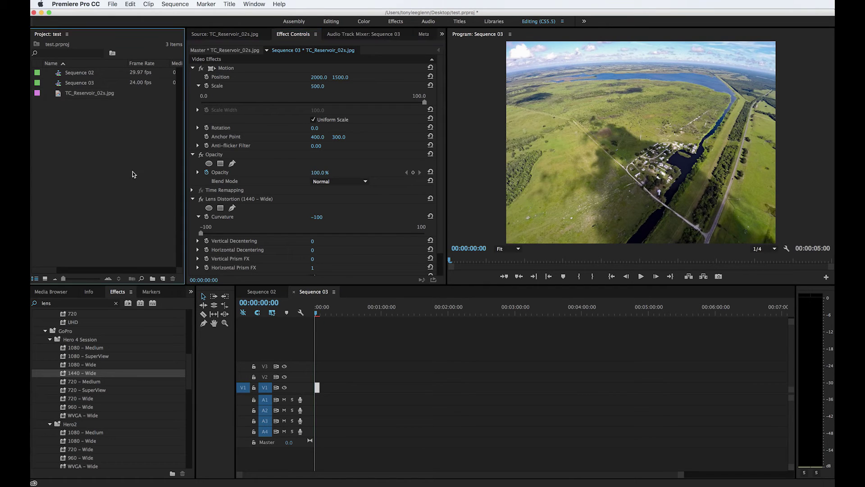
Open Sequence 02's timeline, select its V1 photo and scrub Scale up to 243
left_click(80, 75)
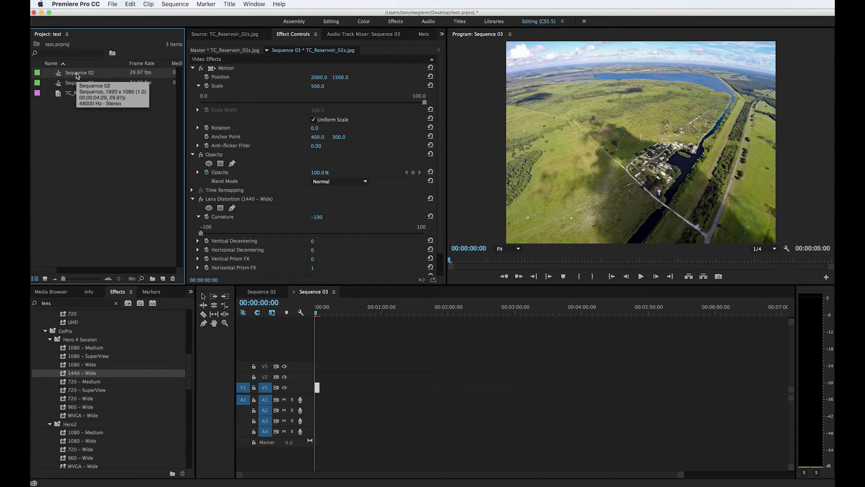
left_click(77, 73)
key("Return")
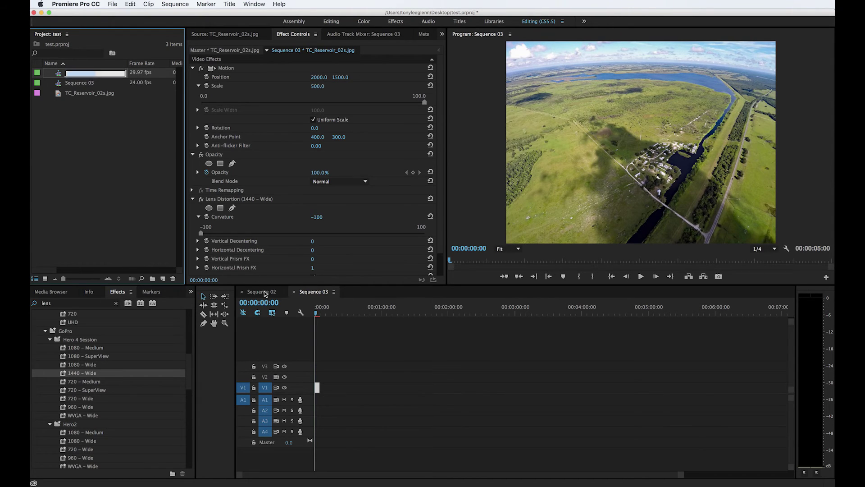
left_click(265, 294)
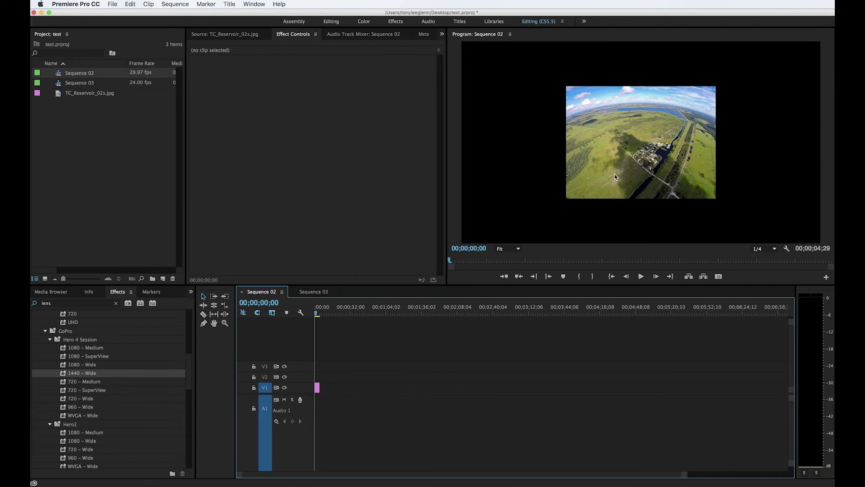
left_click(318, 387)
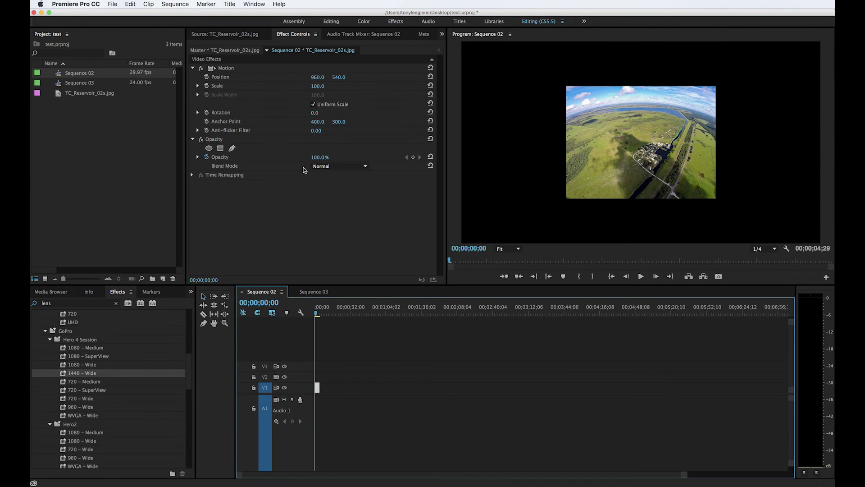
left_click_drag(318, 86, 383, 86)
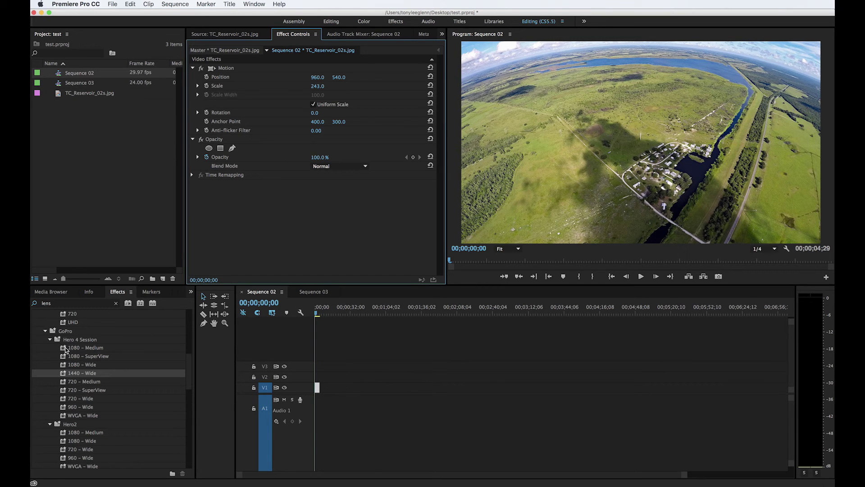
Drop the Hero 4 Session 1080 – Medium preset on the clip and pull Curvature to -66
left_click_drag(65, 351, 317, 388)
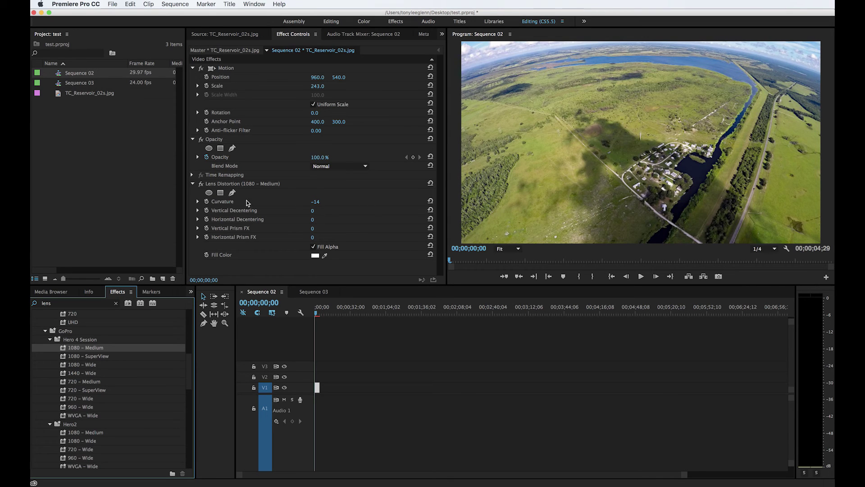
left_click(197, 201)
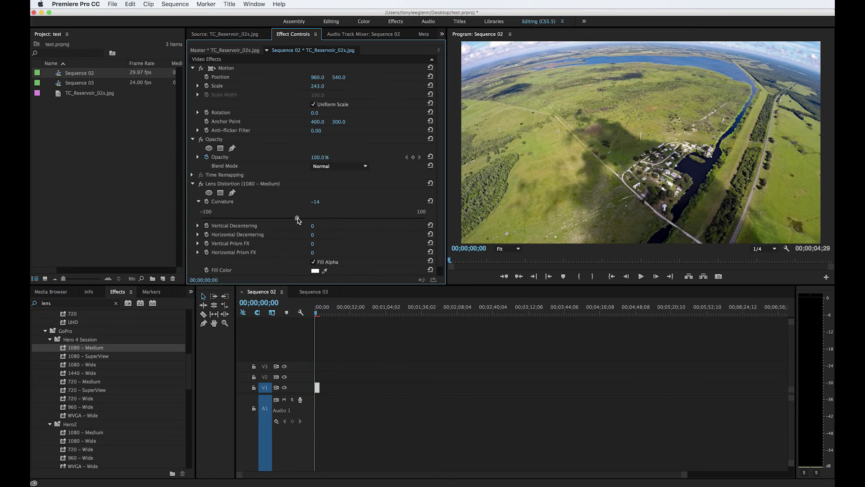
left_click_drag(298, 219, 239, 218)
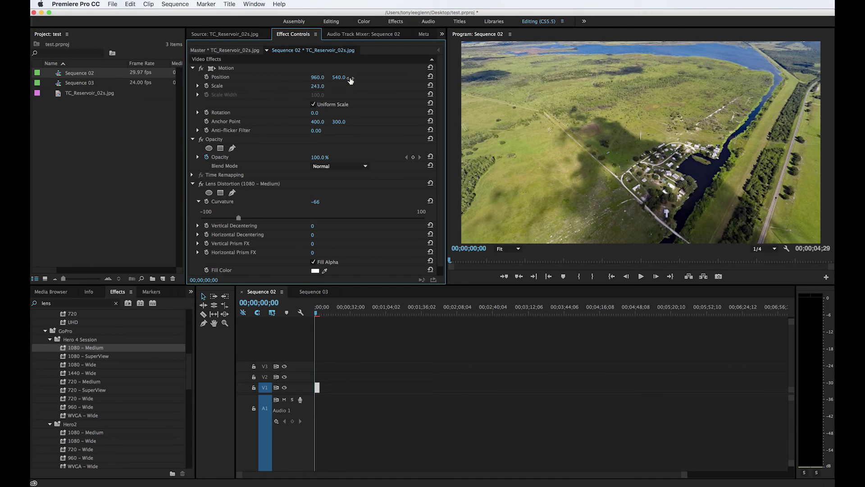
Lower the photo to Position Y 689 and nudge Curvature to -72
left_click_drag(338, 78, 405, 78)
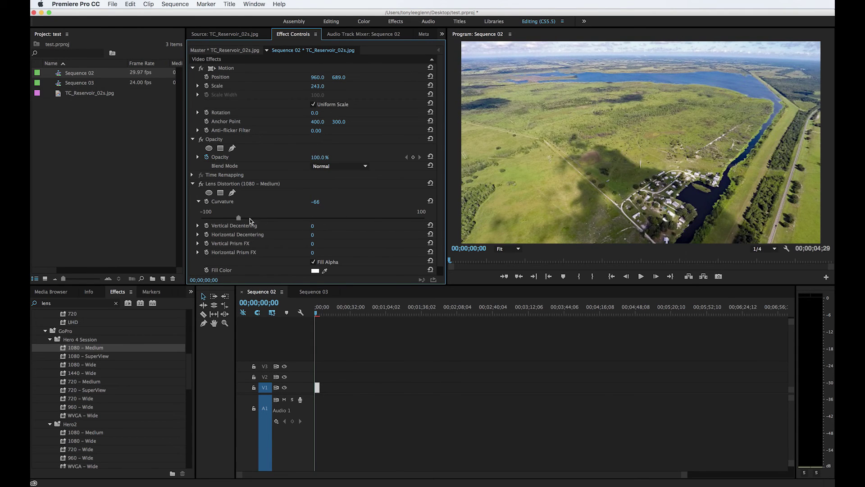
left_click_drag(239, 218, 234, 218)
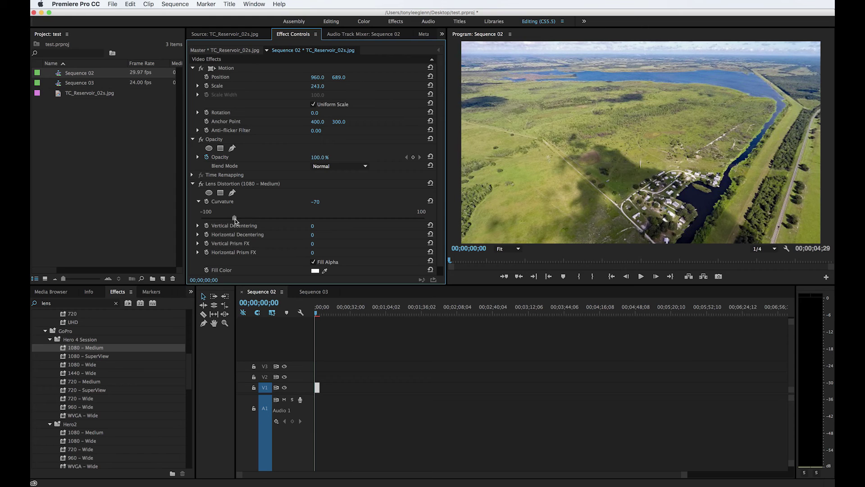
left_click_drag(234, 218, 232, 218)
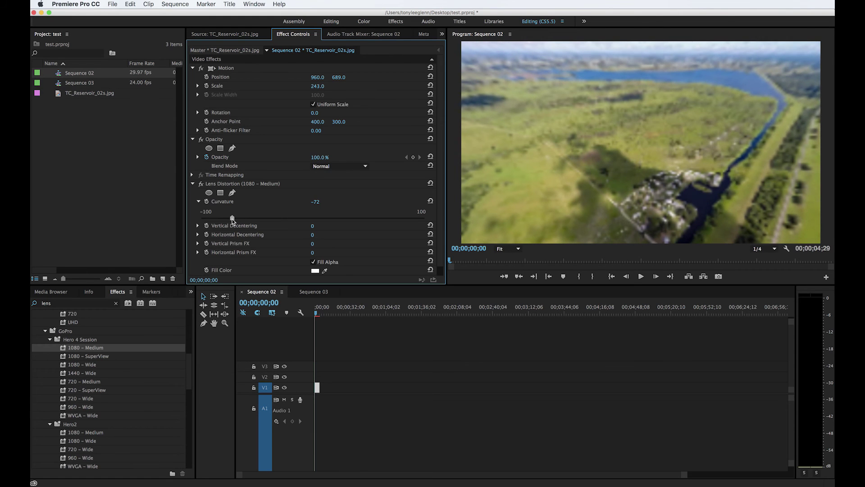